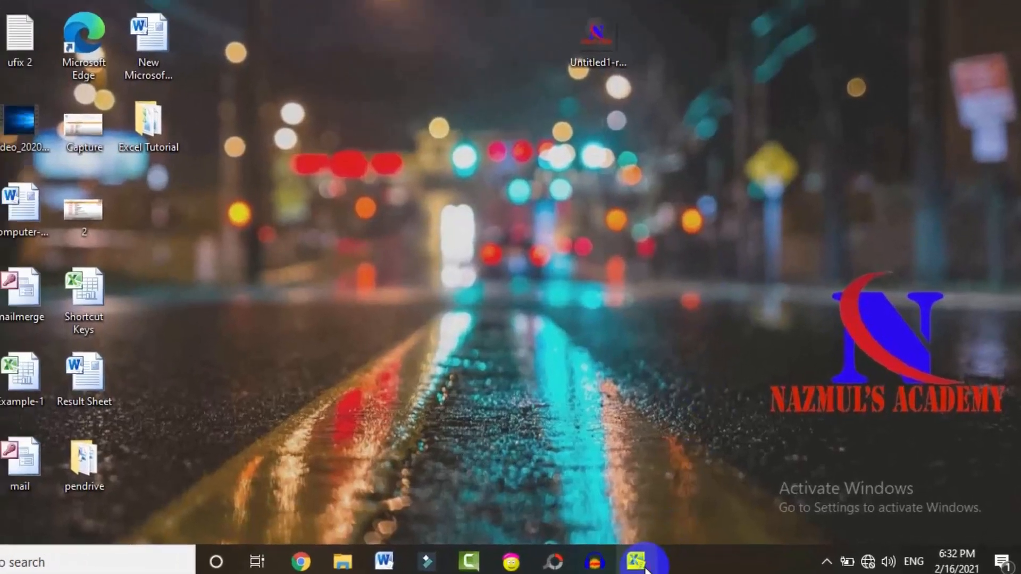
Step: Switch to the Goal Seek workbook in Excel and examine the Problem 1 table and the PMT function section on Sheet2
{"action": "left_click", "coordinate": [638, 563]}
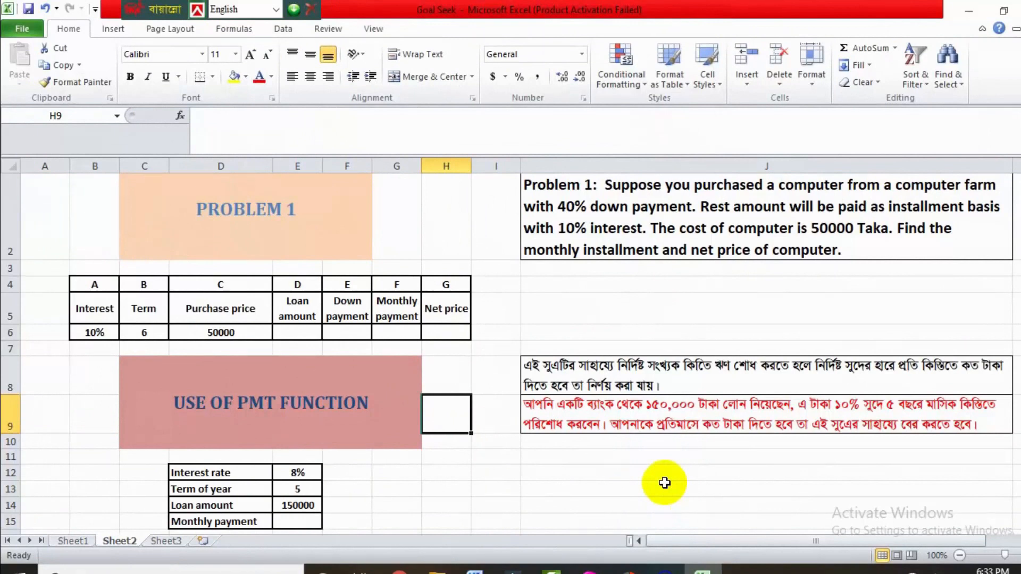
{"action": "left_click", "coordinate": [201, 211]}
{"action": "left_click", "coordinate": [244, 410]}
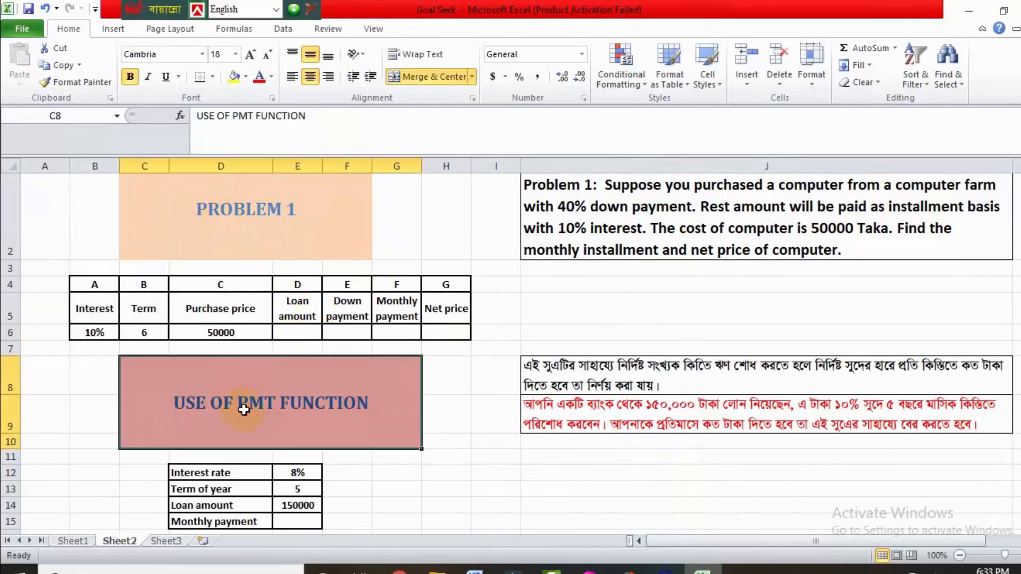
{"action": "left_click", "coordinate": [291, 521]}
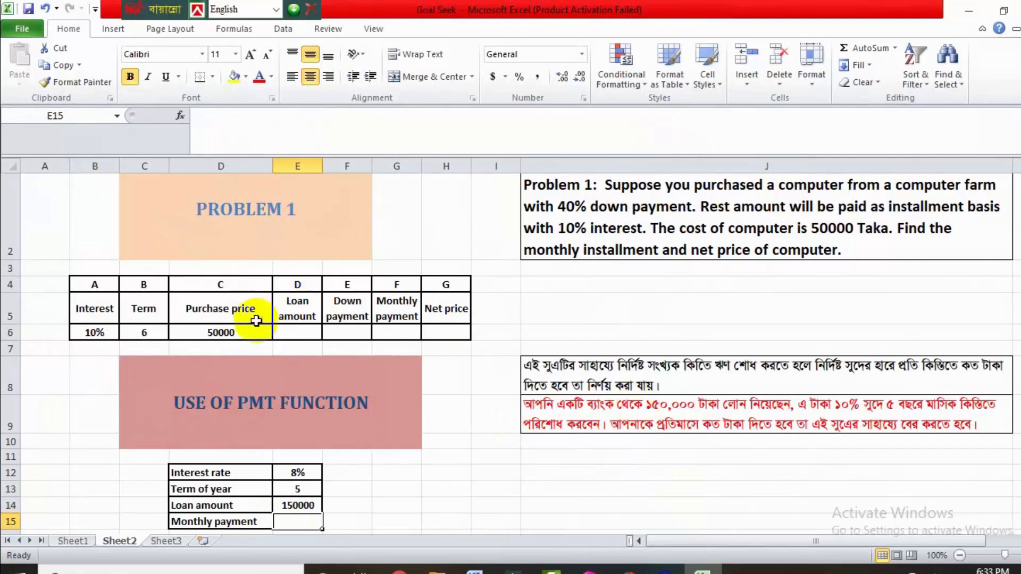
{"action": "left_click", "coordinate": [232, 338]}
{"action": "left_click", "coordinate": [297, 334]}
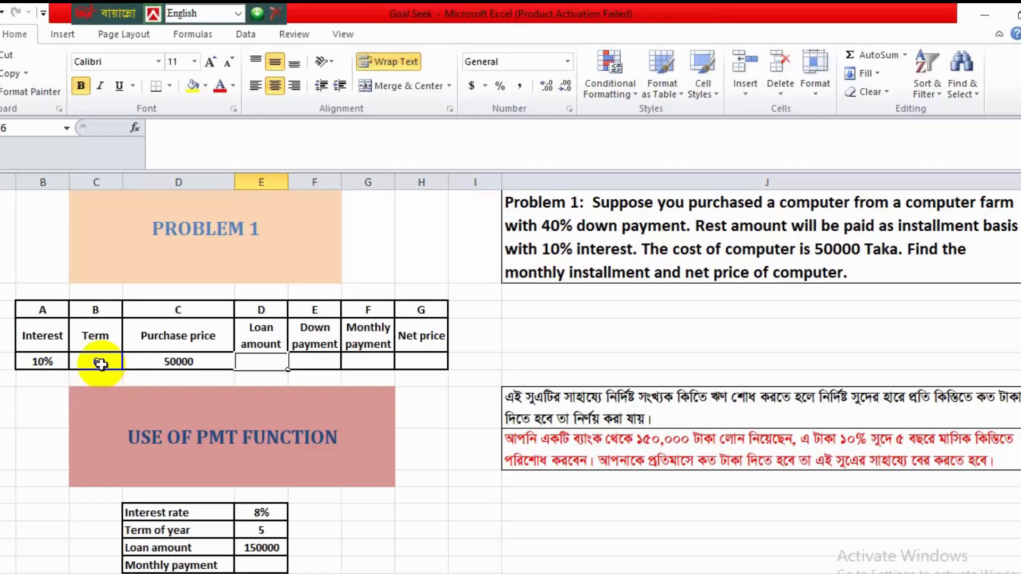
{"action": "left_click", "coordinate": [179, 361]}
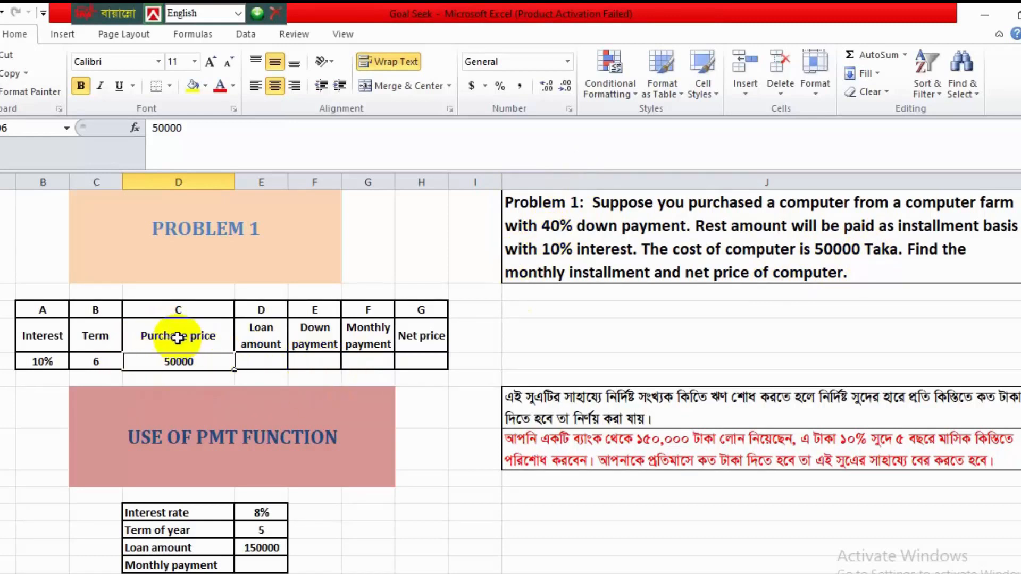
Step: Calculate the Problem 1 down payment in F6 as 40% of the purchase price with the formula =D6*40%
{"action": "left_click", "coordinate": [312, 363]}
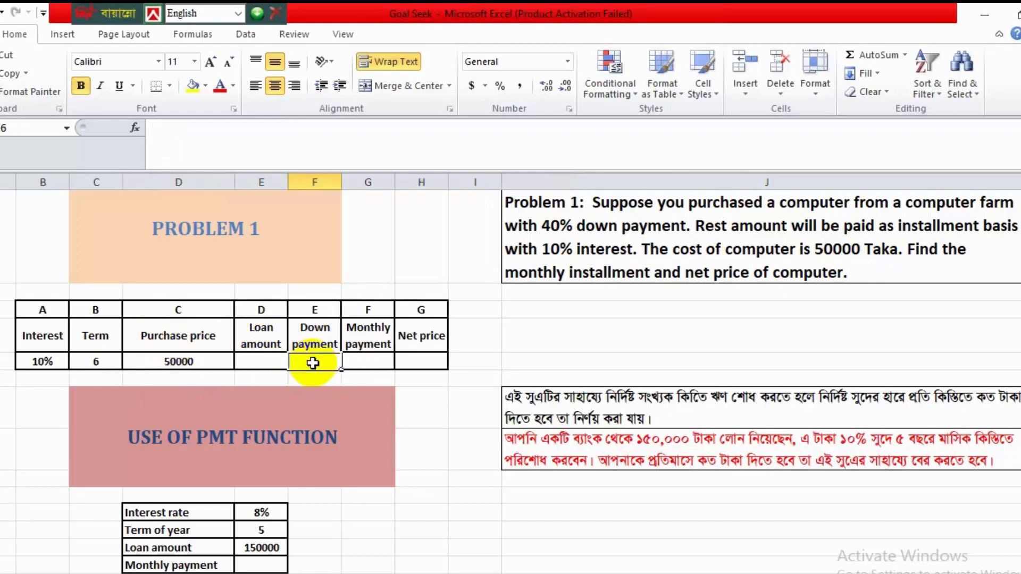
{"action": "type", "text": "="}
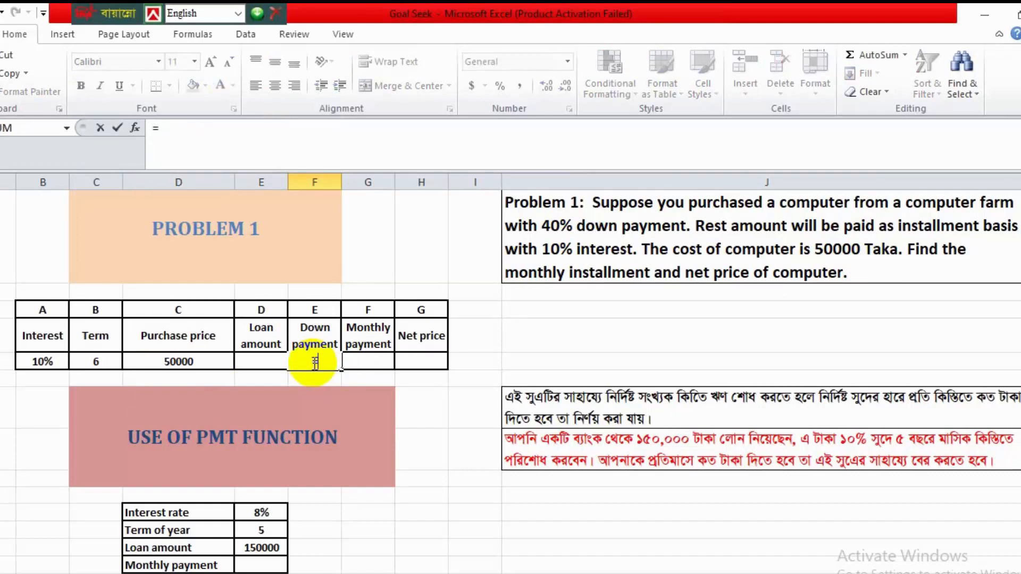
{"action": "left_click", "coordinate": [176, 361]}
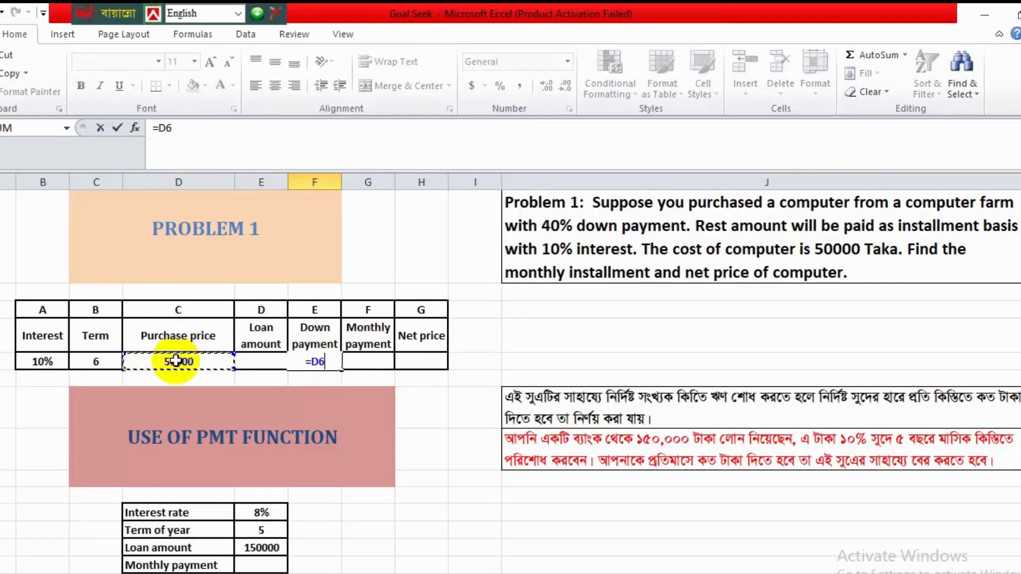
{"action": "type", "text": "*40"}
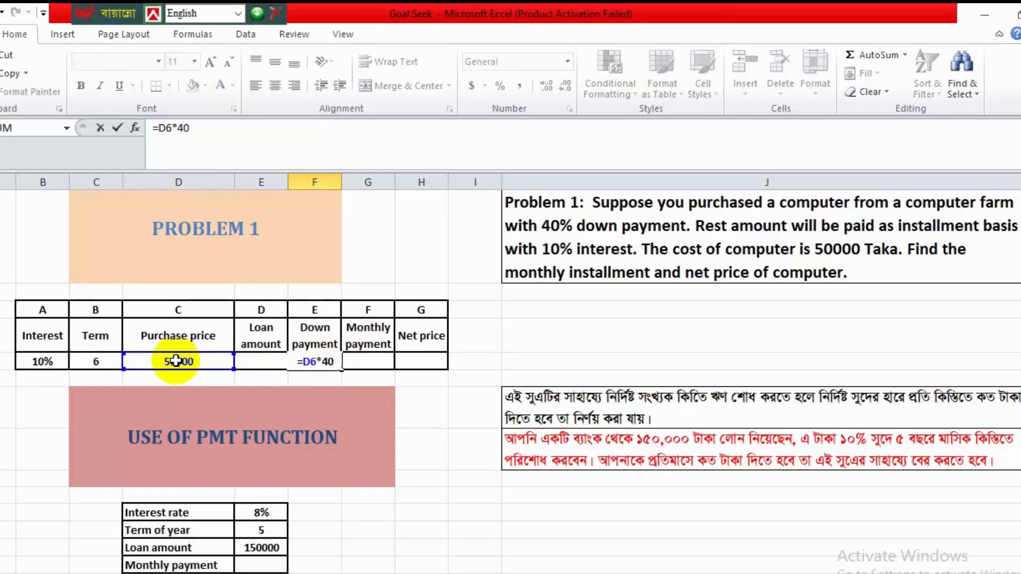
{"action": "type", "text": "%"}
{"action": "key", "text": "Return"}
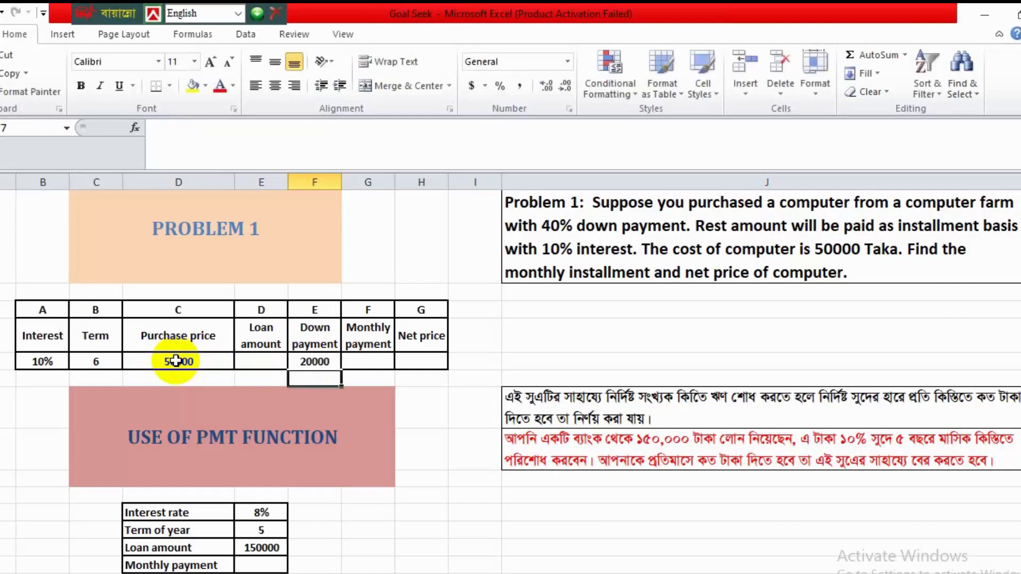
{"action": "left_click", "coordinate": [325, 357]}
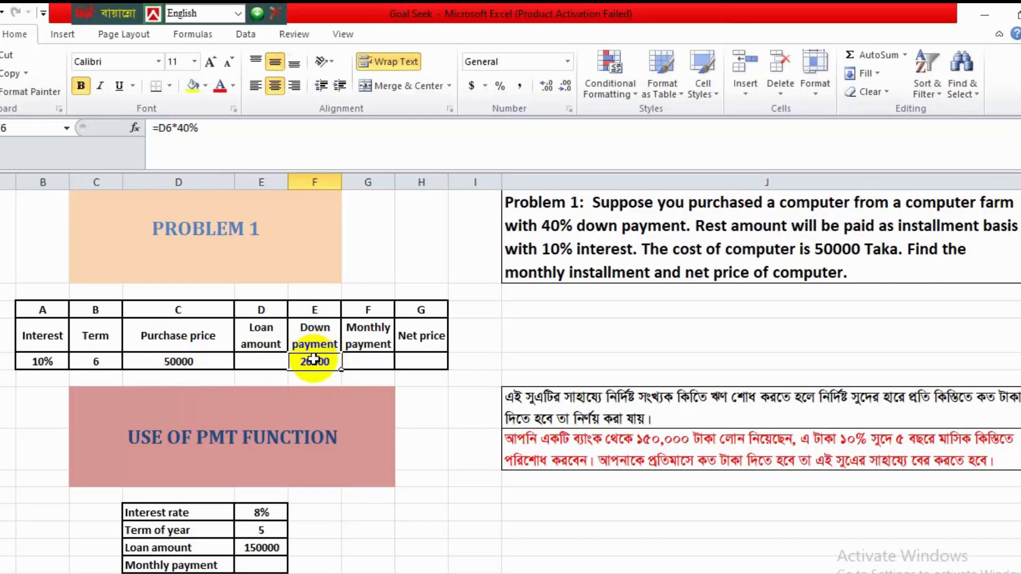
Step: Calculate the Problem 1 loan amount in E6 as 60% of the purchase price with the formula =D6*60%
{"action": "left_click", "coordinate": [251, 340]}
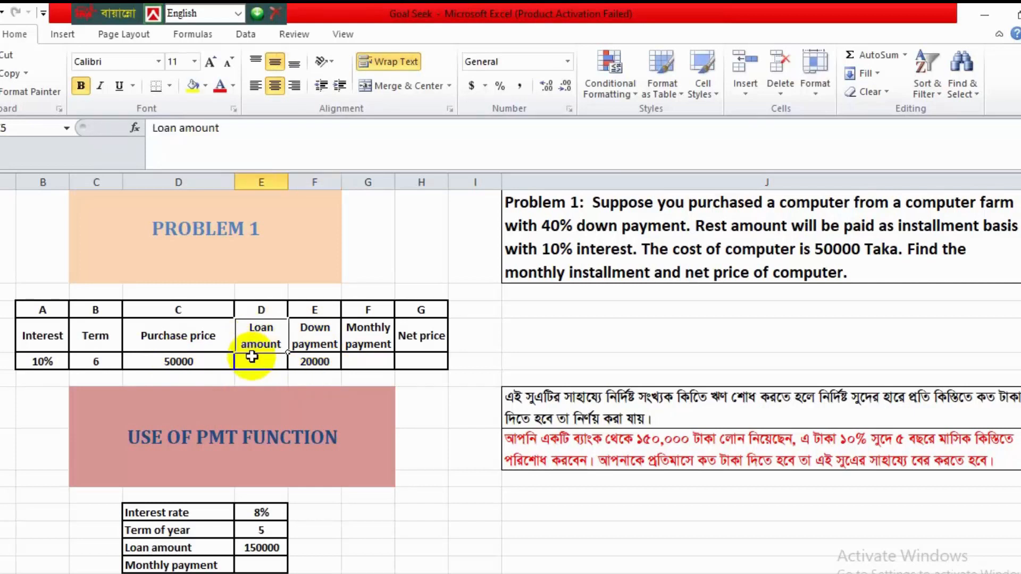
{"action": "left_click", "coordinate": [251, 356]}
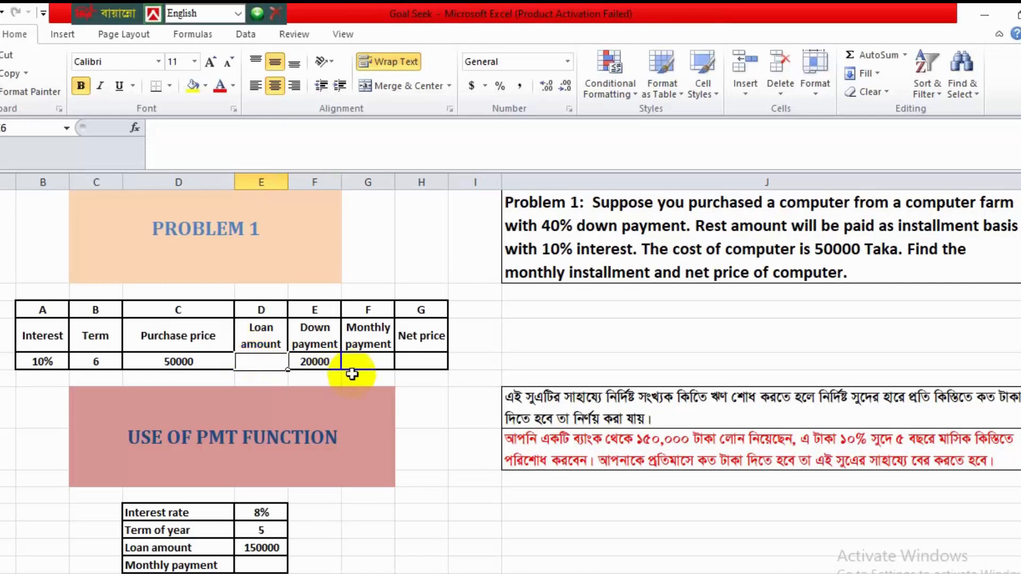
{"action": "left_click", "coordinate": [325, 362]}
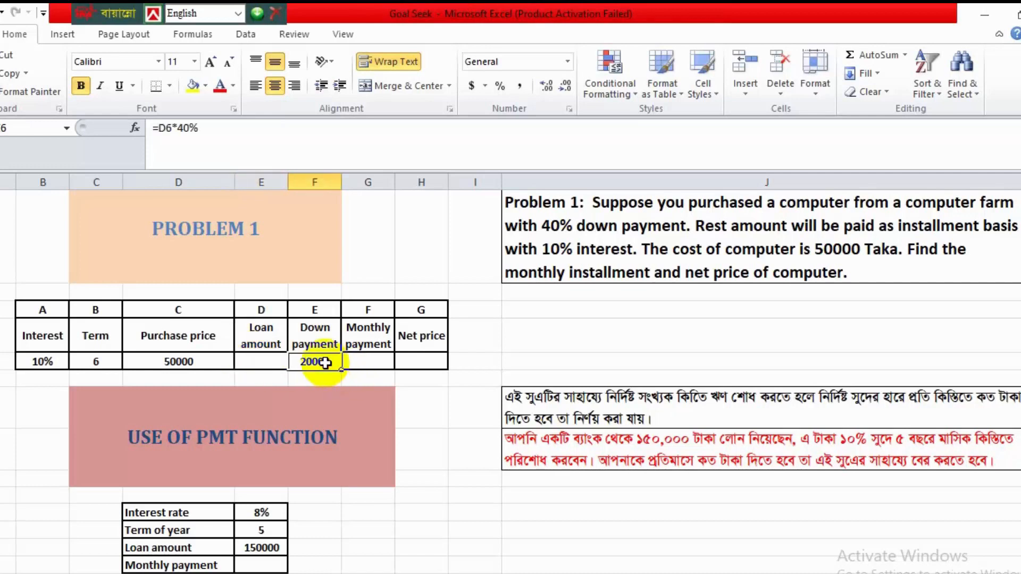
{"action": "left_click", "coordinate": [259, 363]}
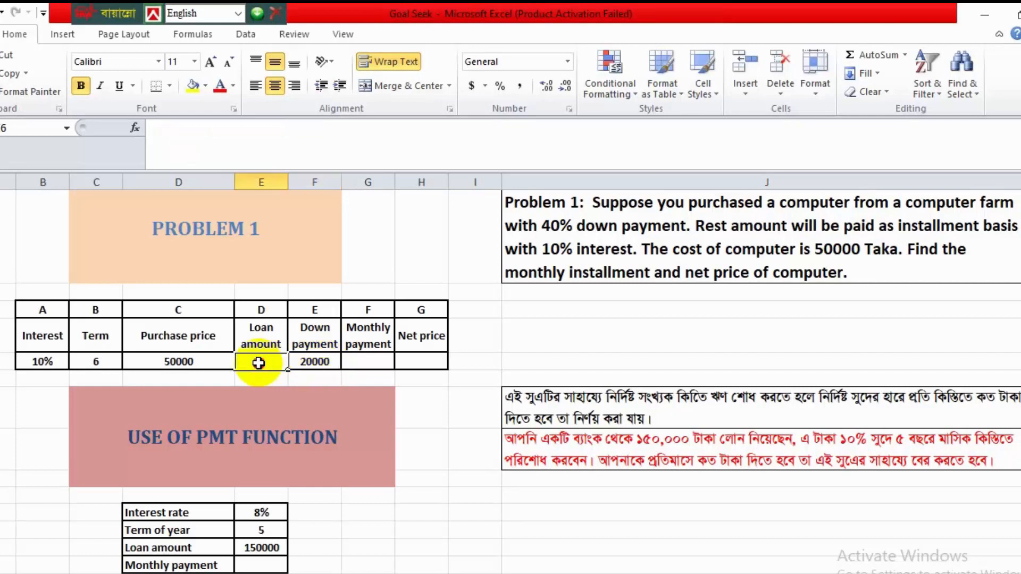
{"action": "type", "text": "="}
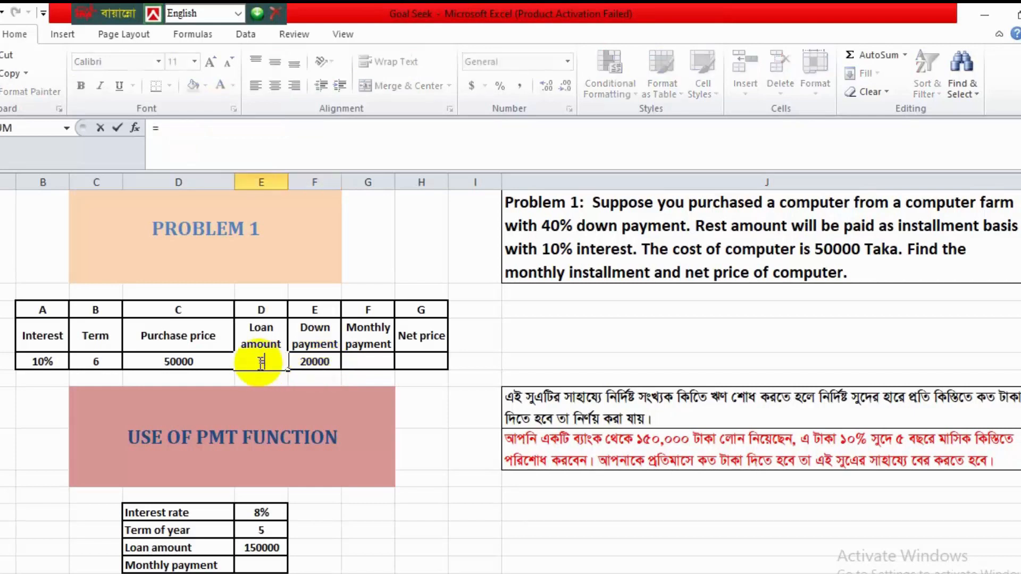
{"action": "left_click", "coordinate": [202, 366]}
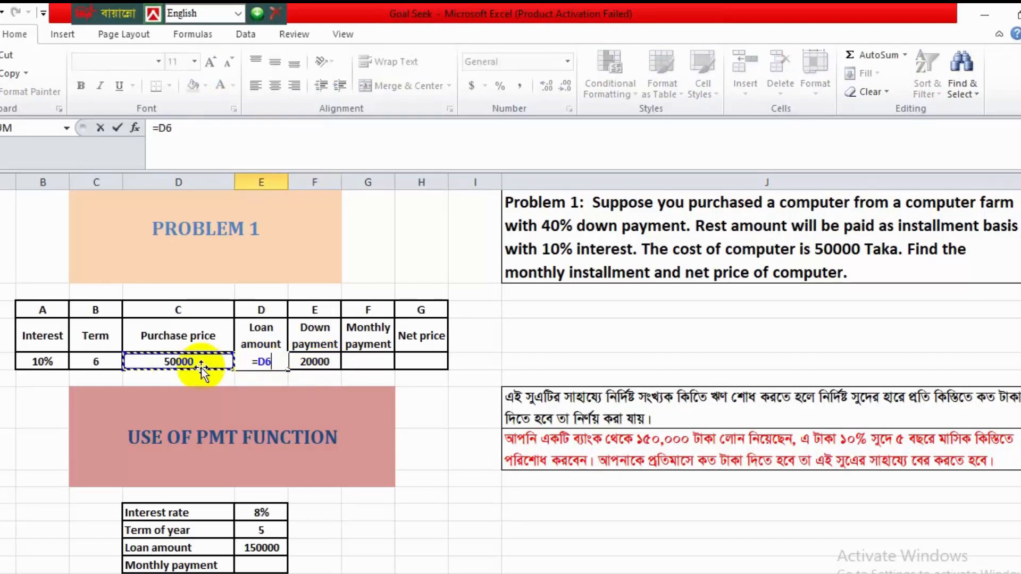
{"action": "type", "text": "*60"}
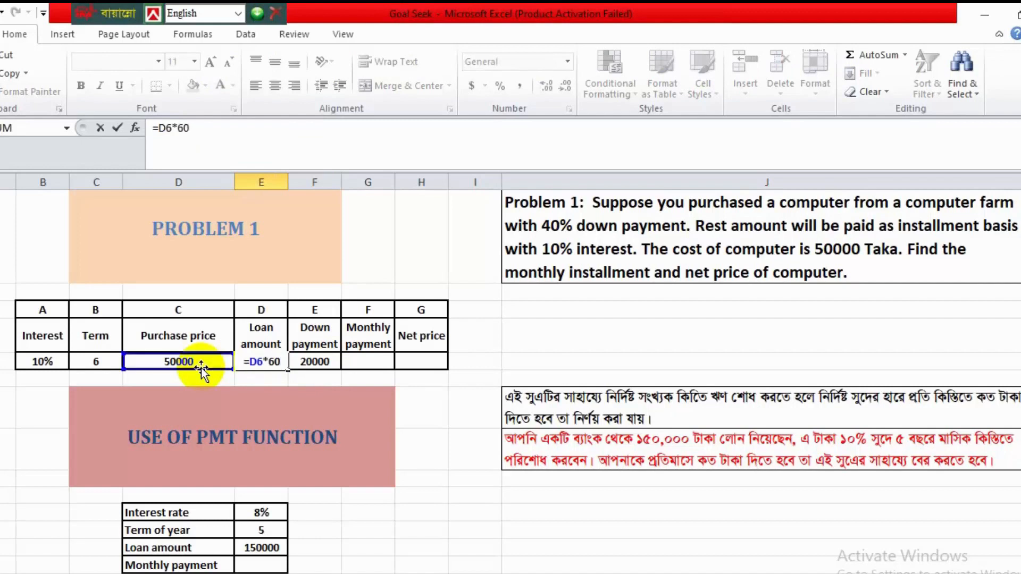
{"action": "type", "text": "%"}
{"action": "key", "text": "Return"}
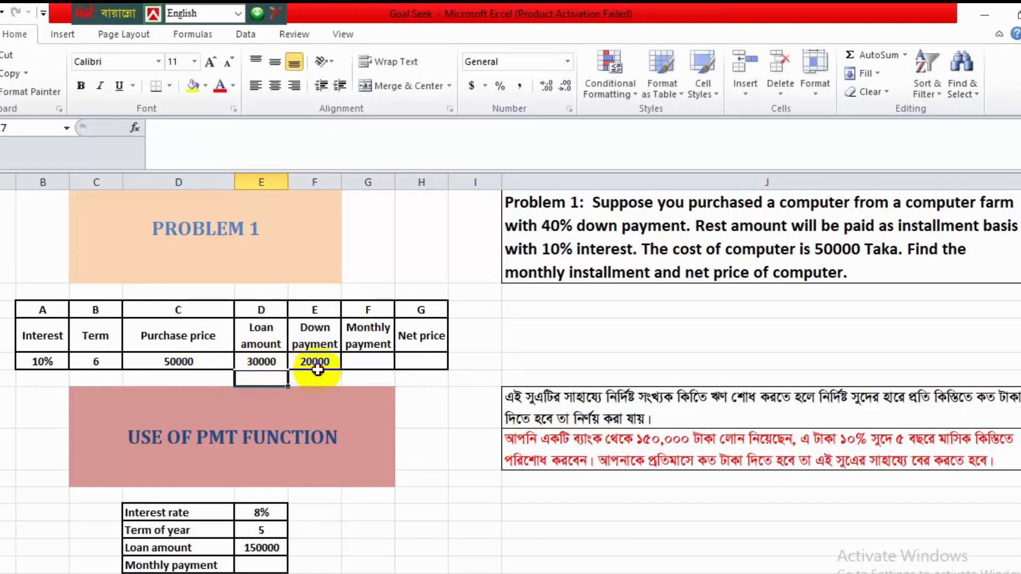
Step: Calculate the monthly payment in G6 from the interest, term and negative loan amount with =PMT(B6/12,C6,-E6)
{"action": "left_click", "coordinate": [368, 364]}
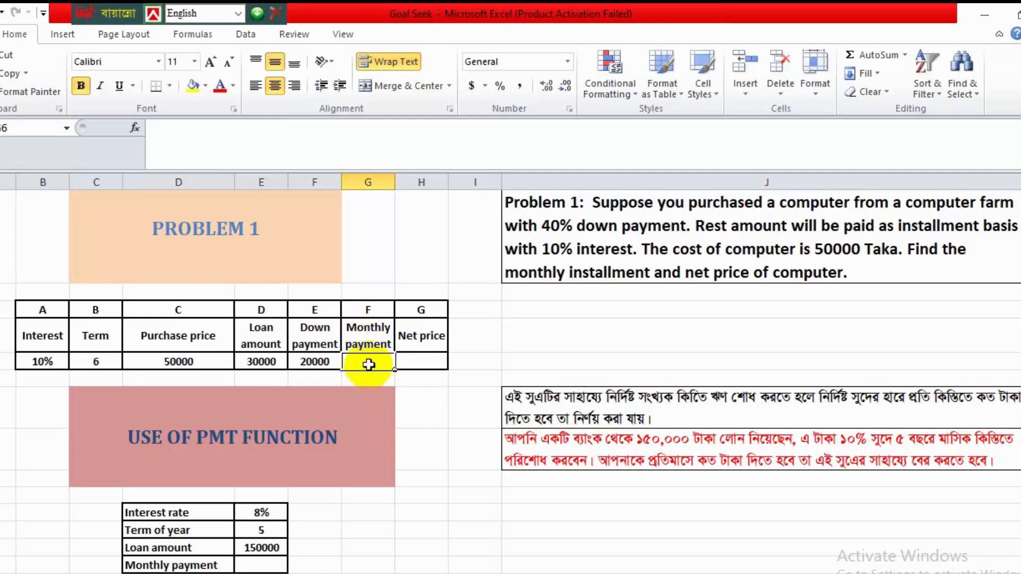
{"action": "type", "text": "=pmt"}
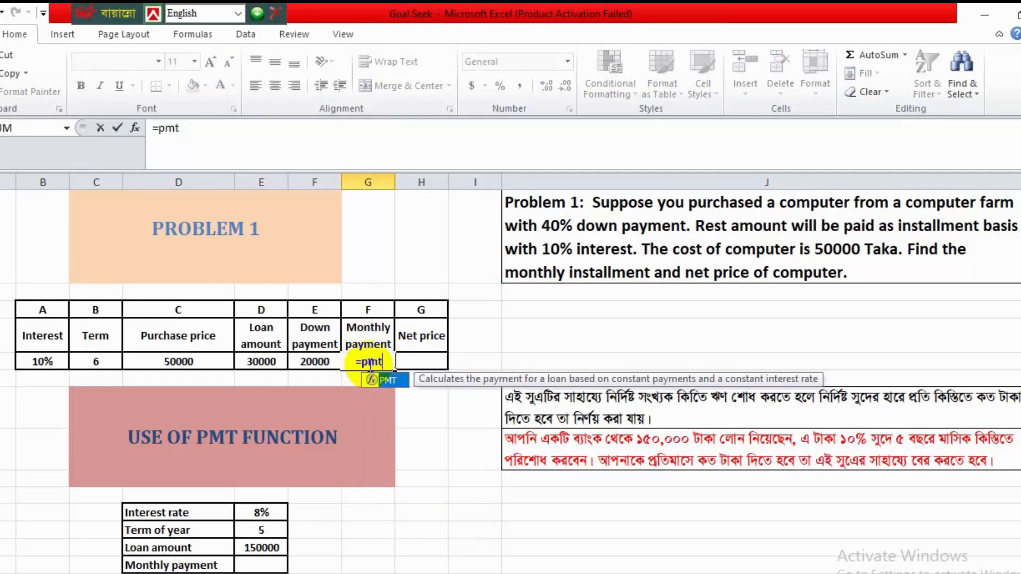
{"action": "key", "text": "Tab"}
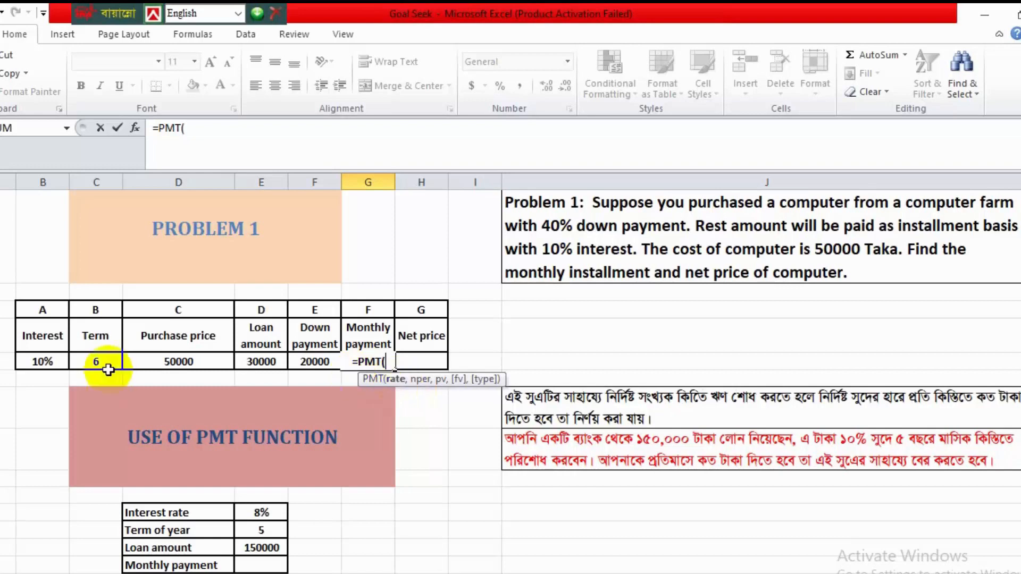
{"action": "left_click", "coordinate": [40, 363]}
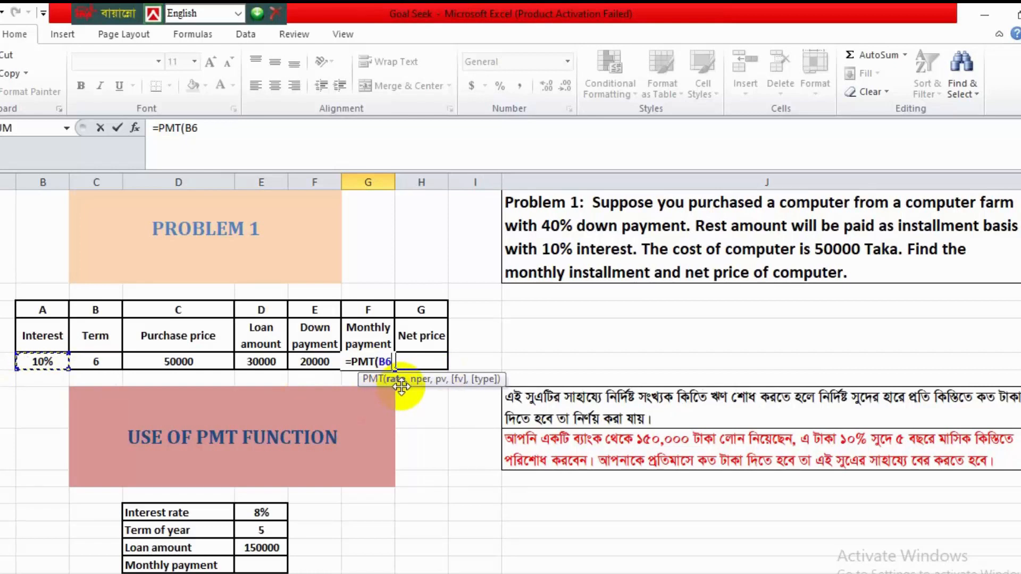
{"action": "type", "text": "/12"}
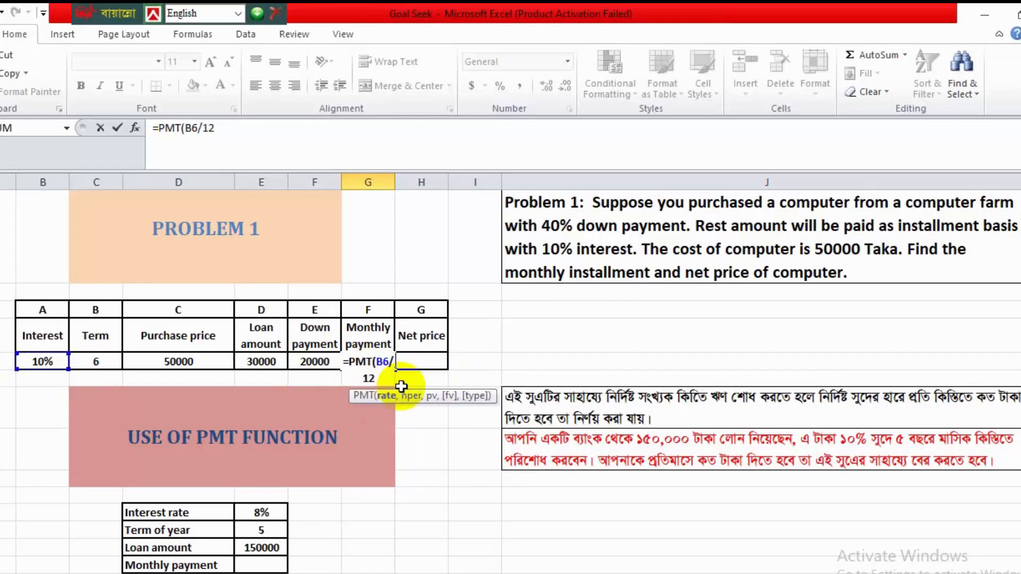
{"action": "type", "text": ","}
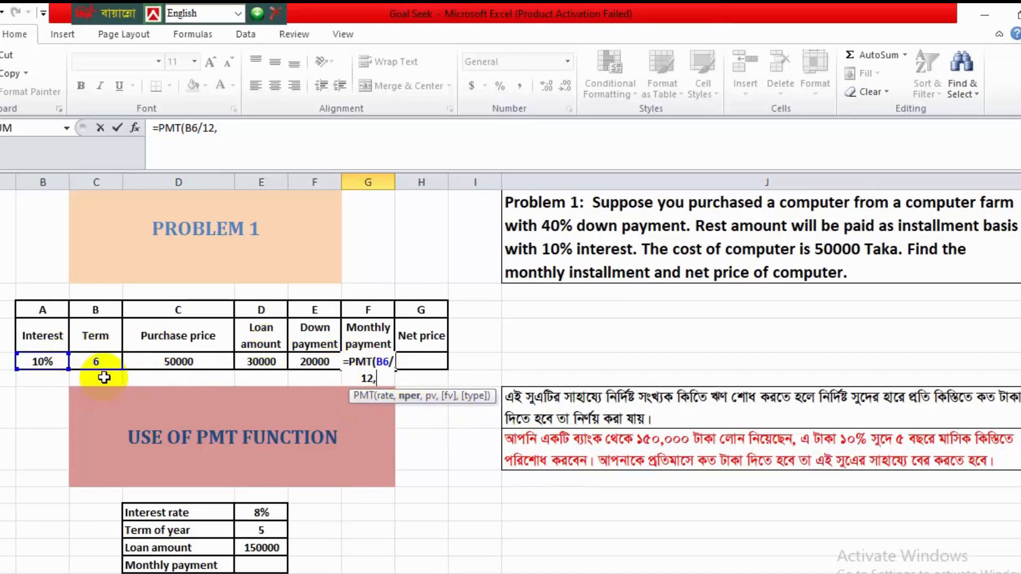
{"action": "left_click", "coordinate": [94, 363]}
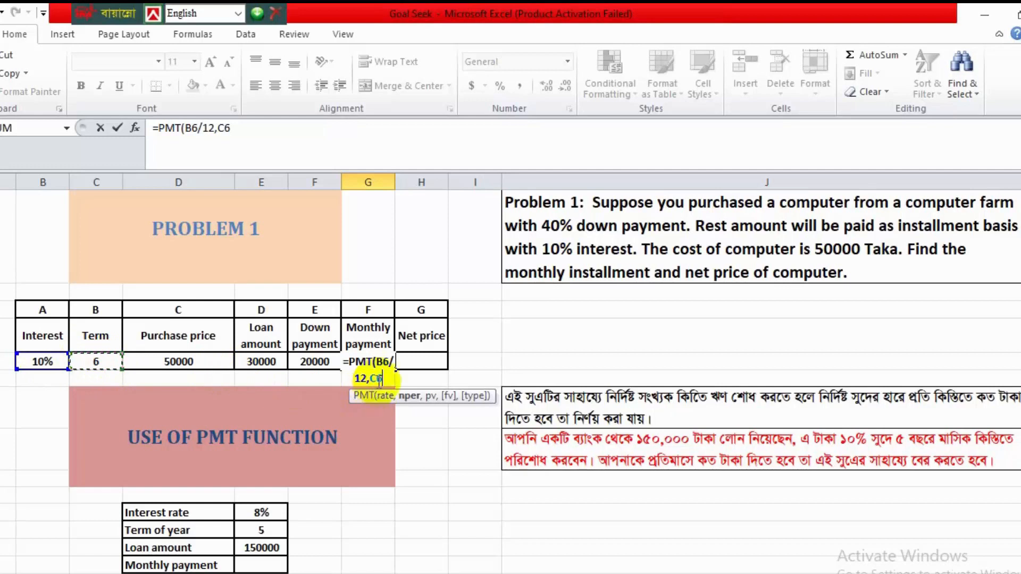
{"action": "type", "text": ","}
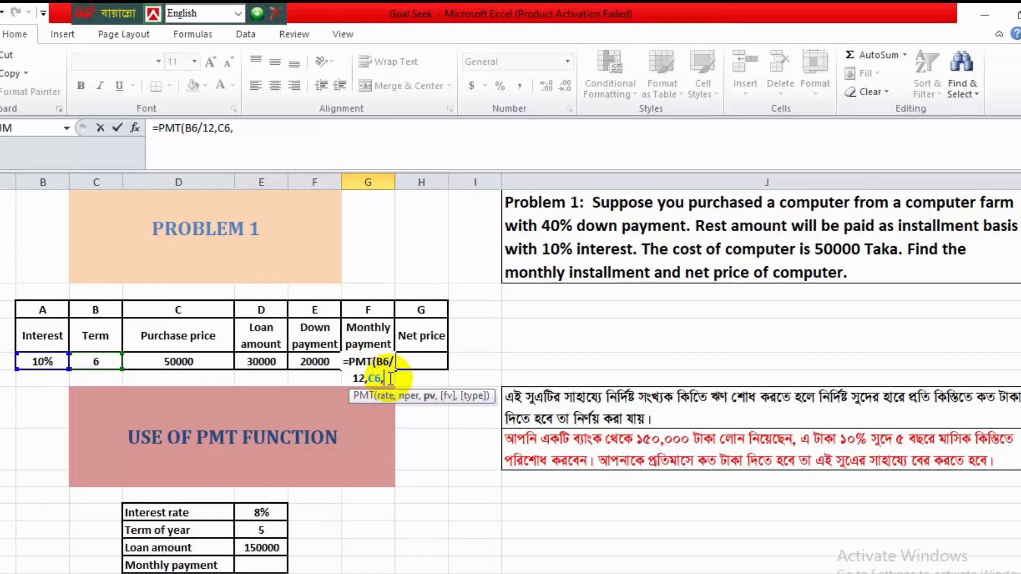
{"action": "type", "text": "-"}
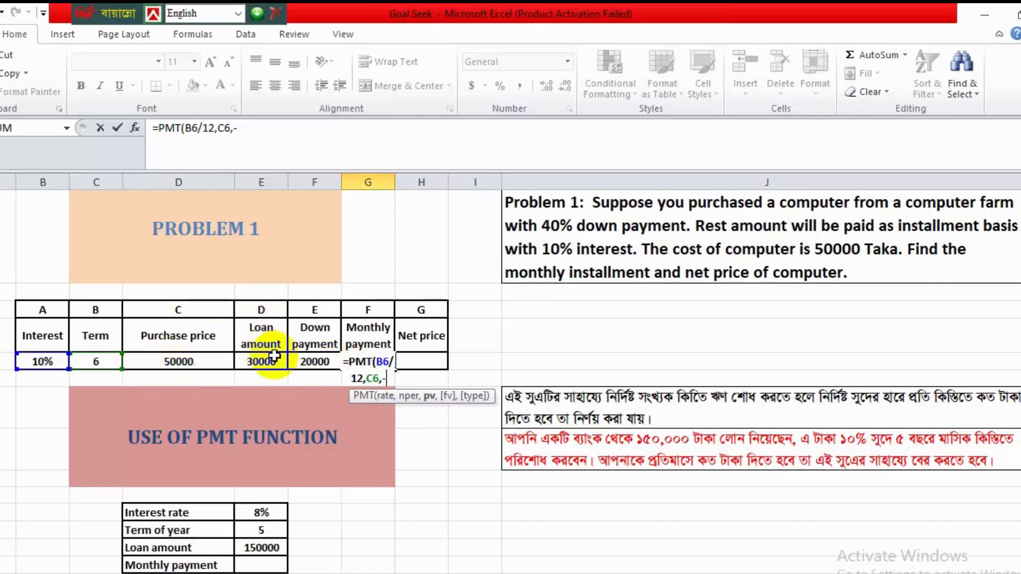
{"action": "left_click", "coordinate": [262, 365]}
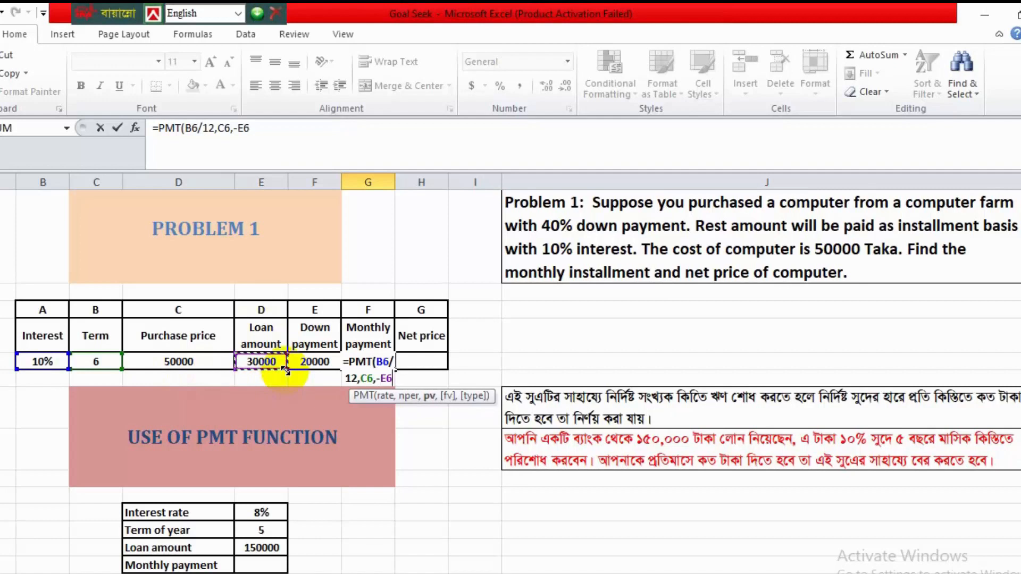
{"action": "key", "text": "Return"}
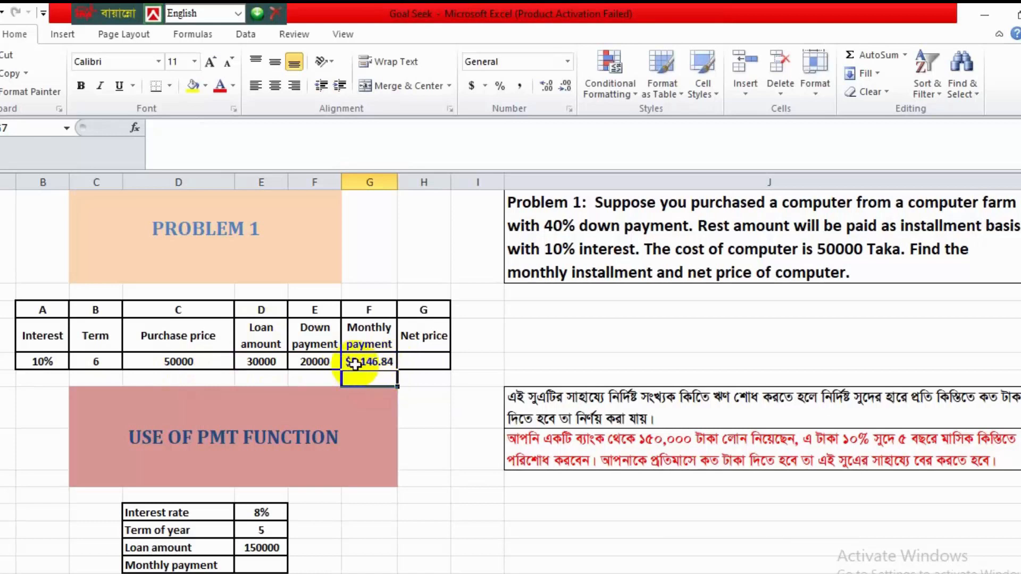
{"action": "left_click", "coordinate": [372, 363]}
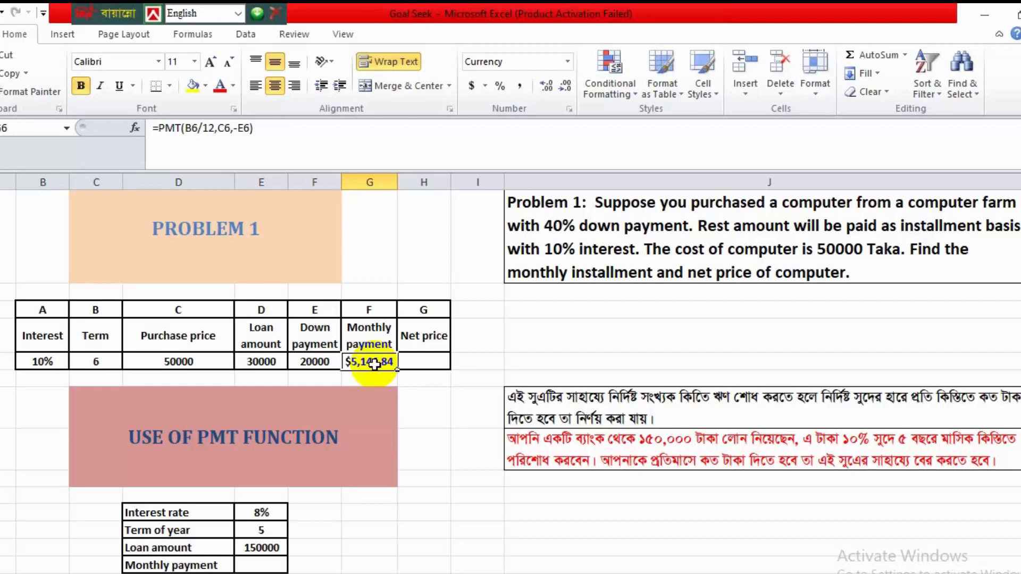
Step: Calculate the Problem 1 net price in H6 from the monthly payment, term and down payment with =G6*C6+F6
{"action": "left_click", "coordinate": [412, 362]}
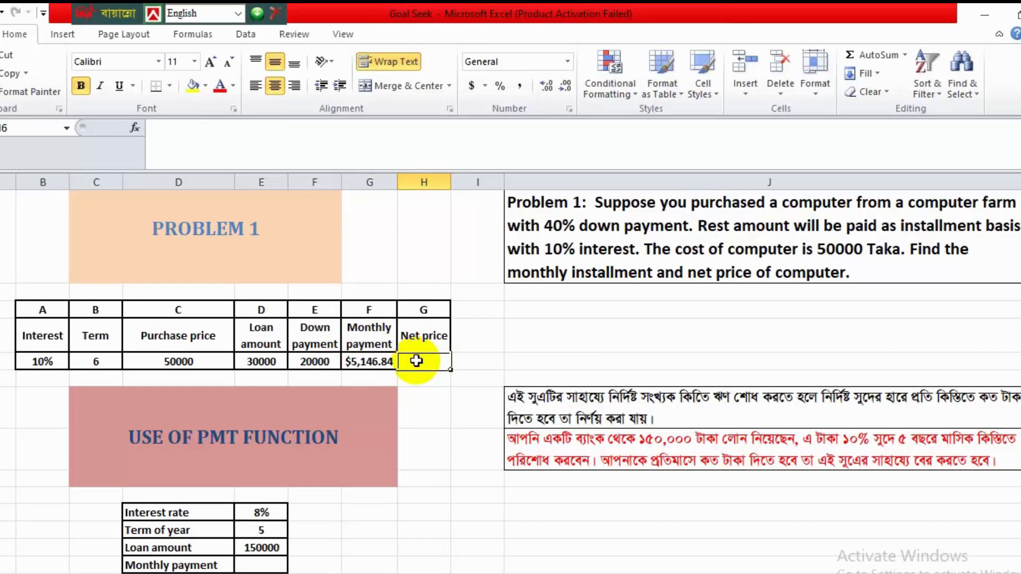
{"action": "type", "text": "="}
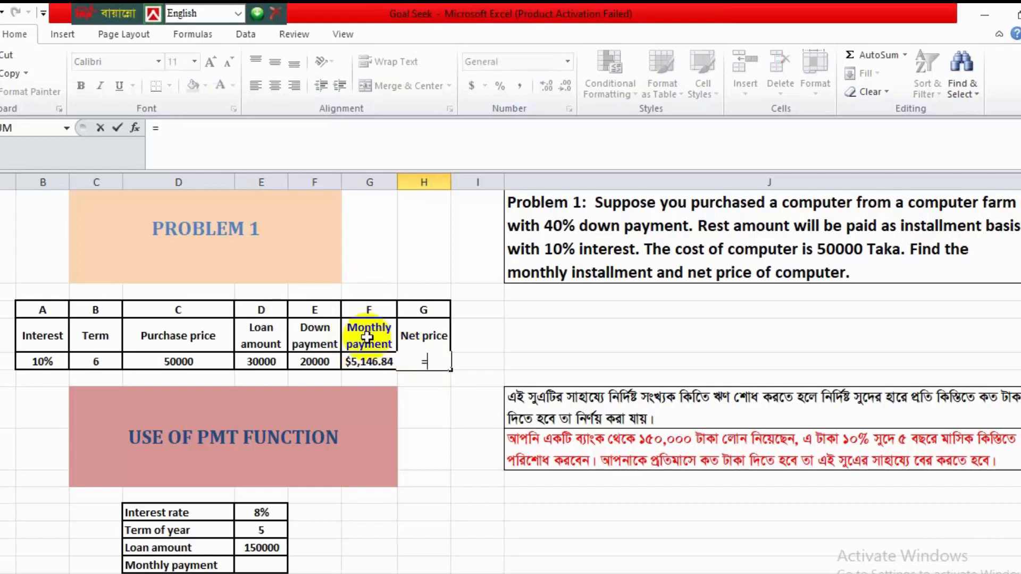
{"action": "left_click", "coordinate": [369, 363]}
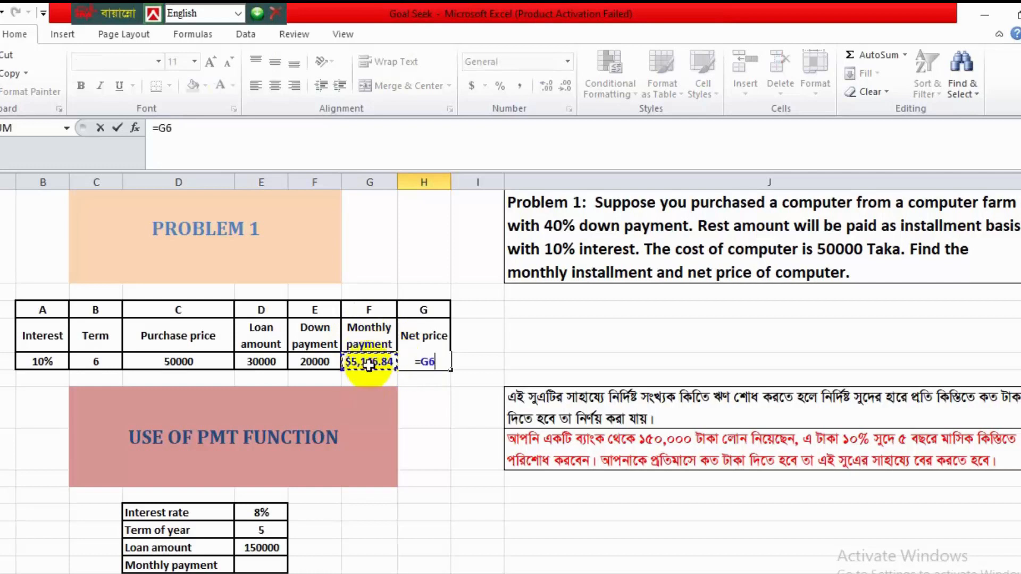
{"action": "type", "text": "*"}
{"action": "left_click", "coordinate": [101, 364]}
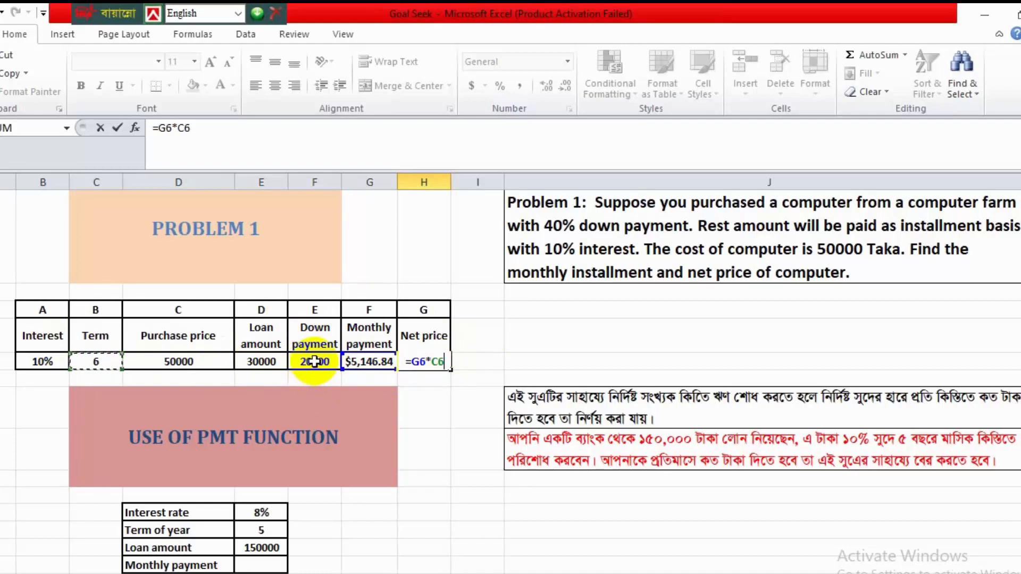
{"action": "type", "text": "+"}
{"action": "left_click", "coordinate": [309, 361]}
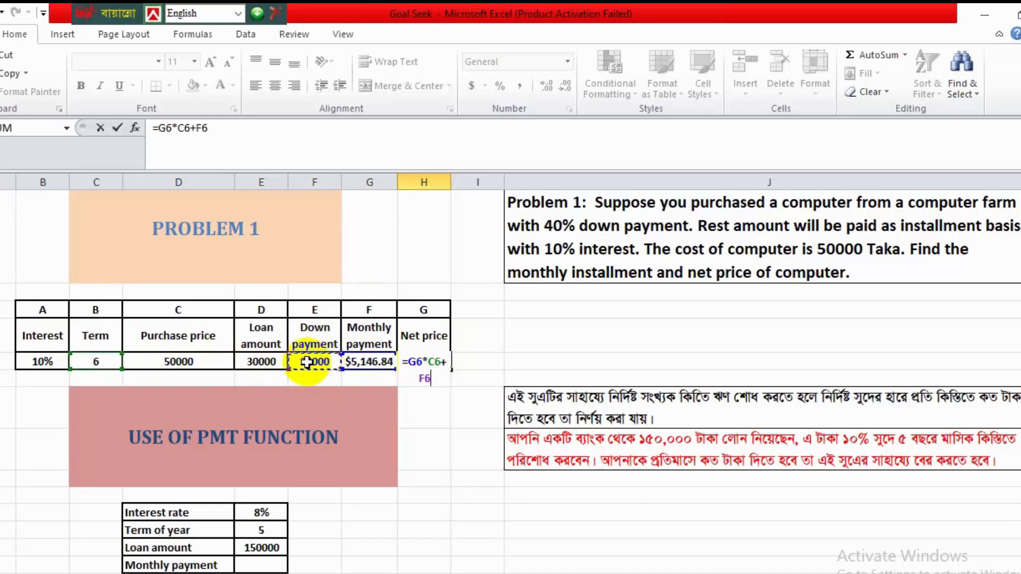
{"action": "key", "text": "Return"}
{"action": "left_click", "coordinate": [429, 361]}
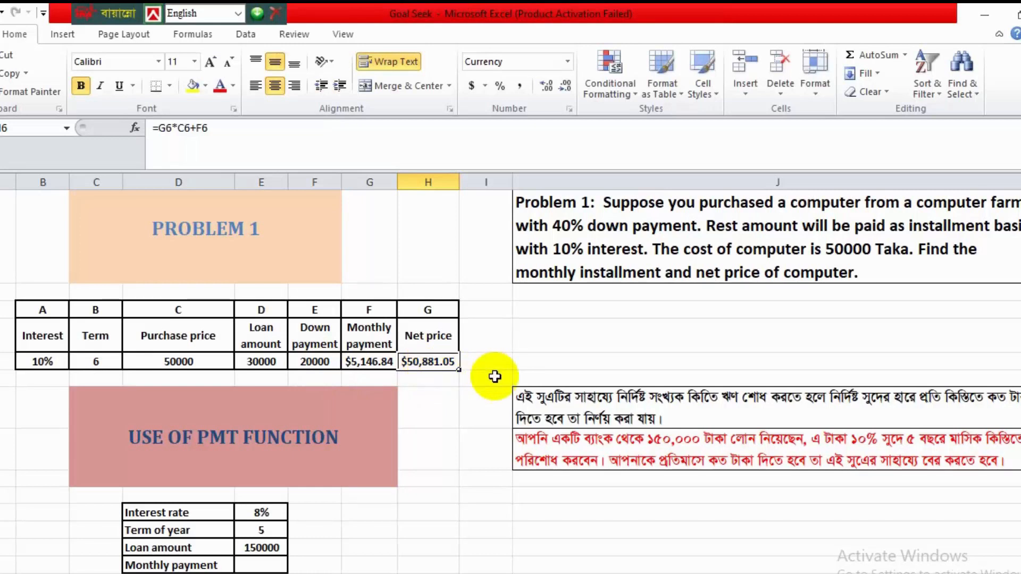
Step: Set the interest rate in the PMT function section's table to 10%
{"action": "left_click", "coordinate": [721, 315]}
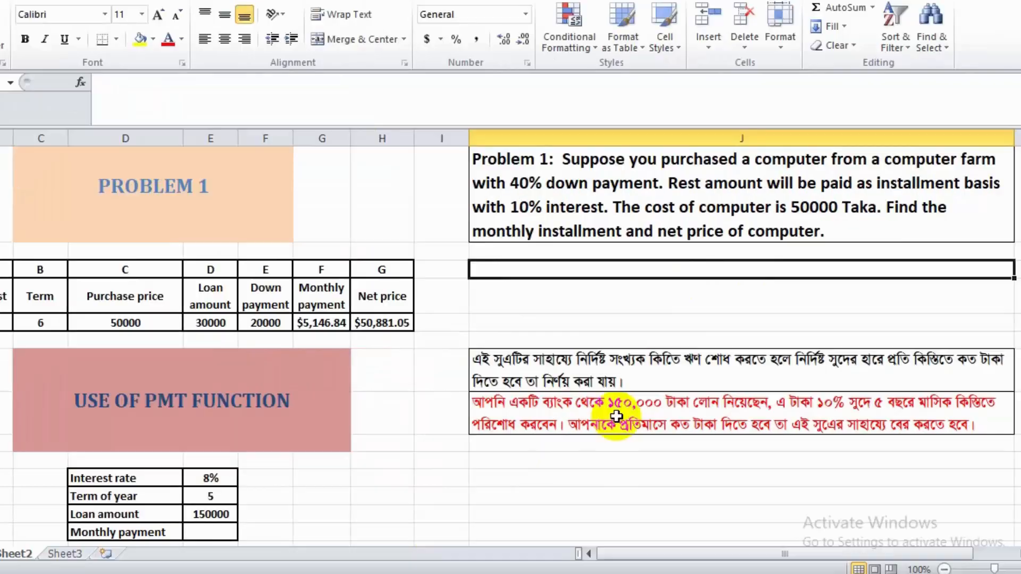
{"action": "left_click", "coordinate": [101, 411]}
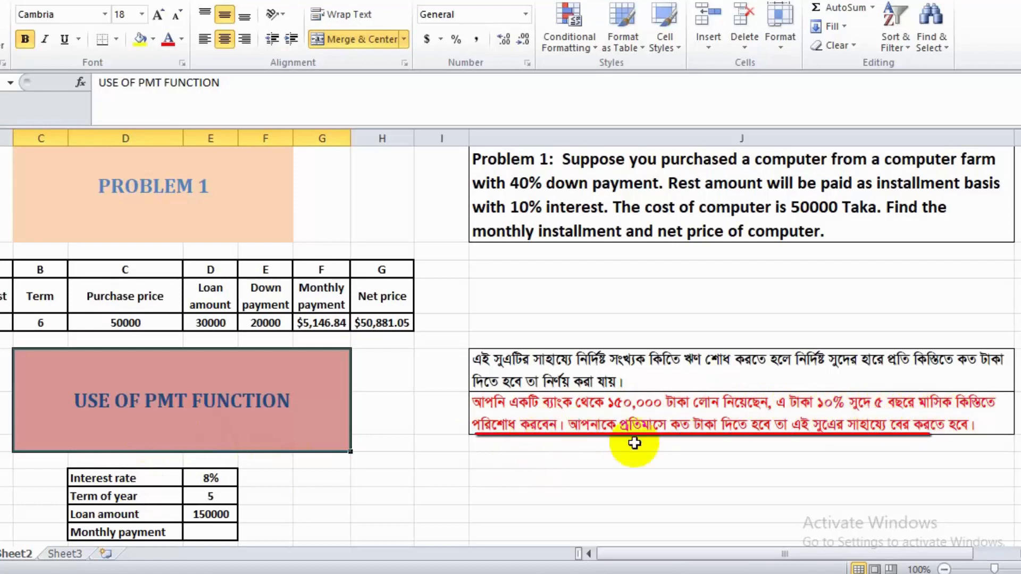
{"action": "double_click", "coordinate": [198, 480]}
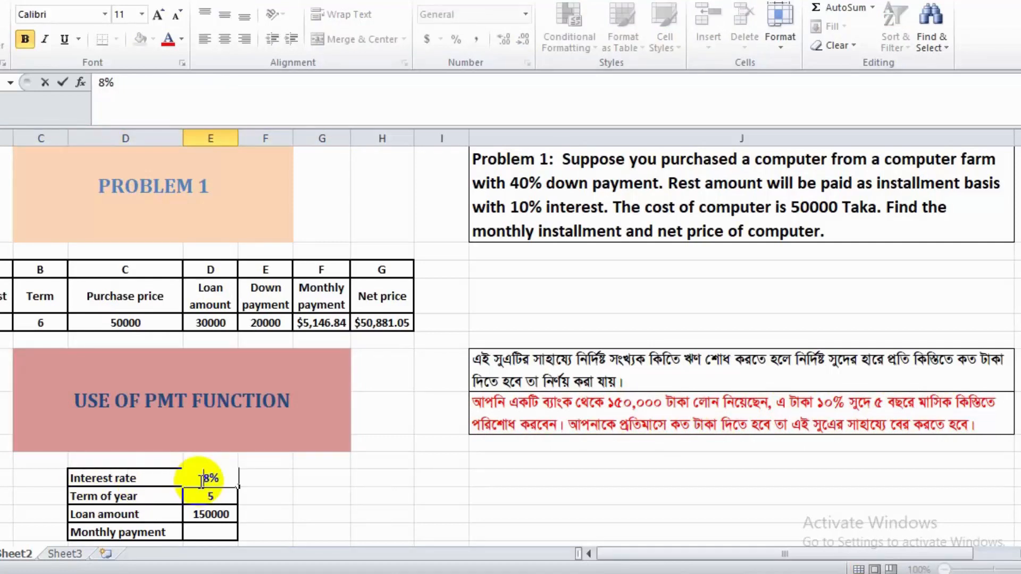
{"action": "key", "text": "BackSpace"}
{"action": "type", "text": "10"}
{"action": "left_click", "coordinate": [226, 496]}
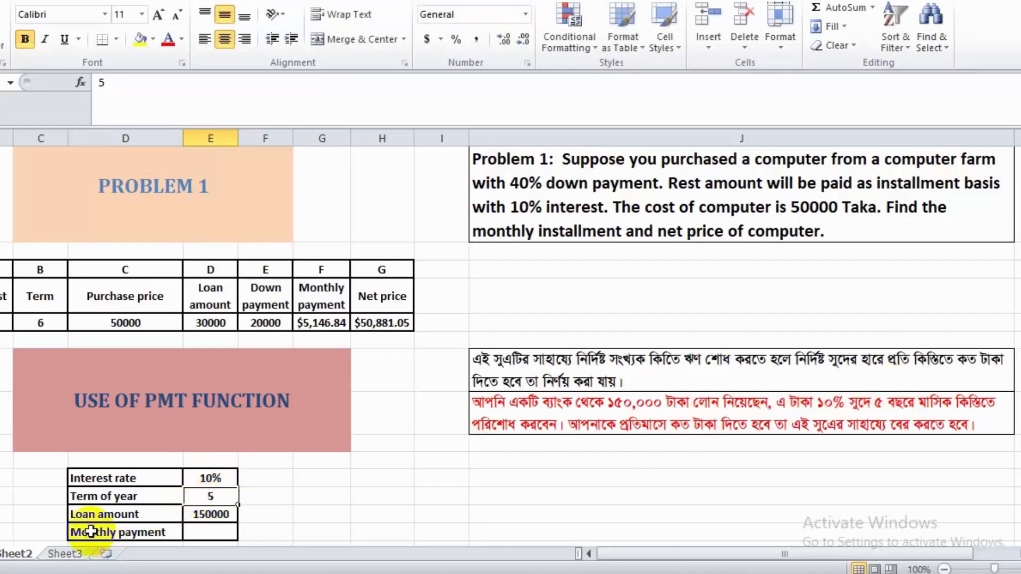
{"action": "left_click", "coordinate": [226, 514]}
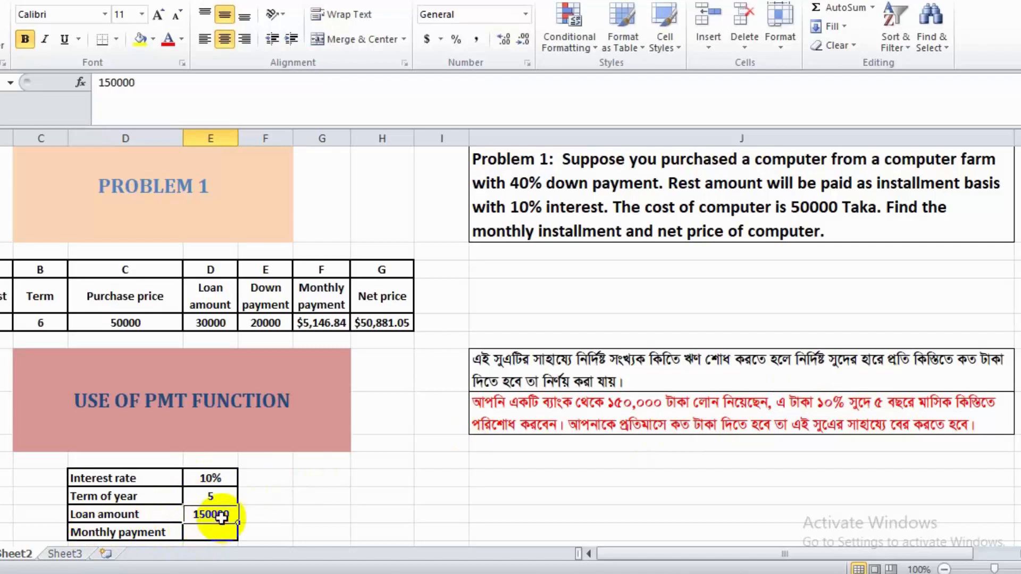
Step: Calculate the PMT section's monthly payment in E15 from the rate, term in years and negative loan amount with =PMT(E12/12,E13*12,-E14)
{"action": "left_click", "coordinate": [212, 528]}
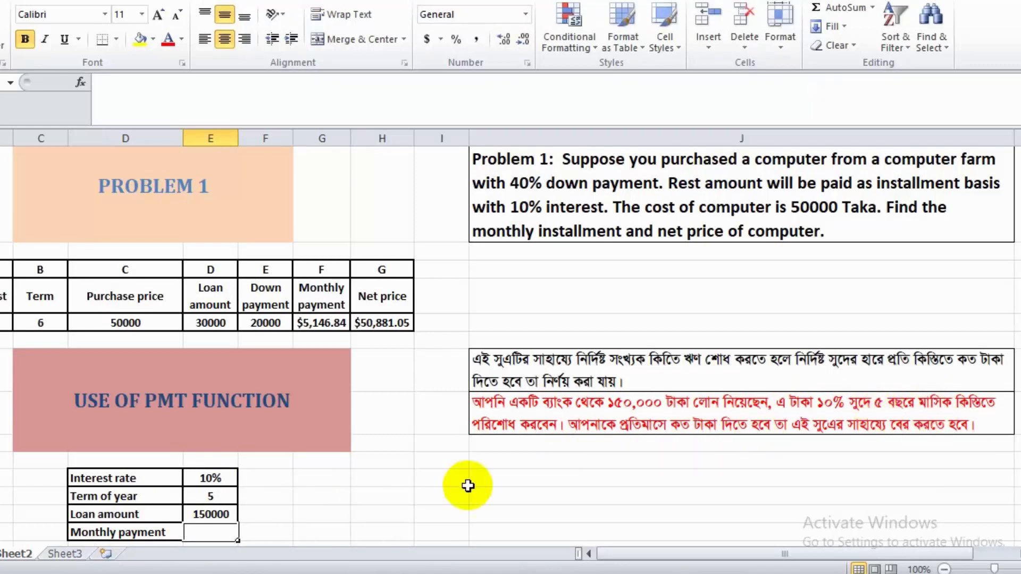
{"action": "type", "text": "=pmt"}
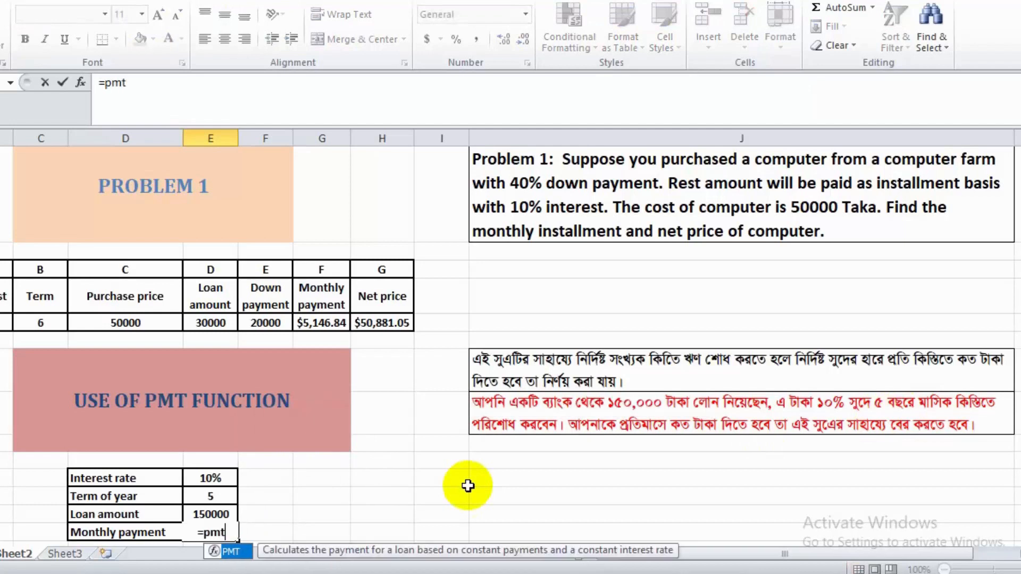
{"action": "key", "text": "Tab"}
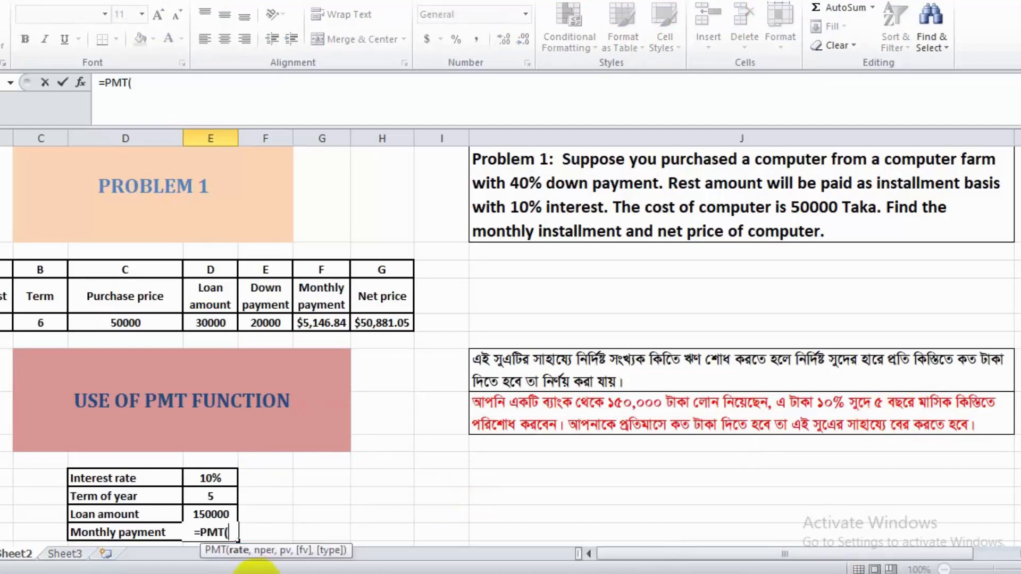
{"action": "left_click", "coordinate": [205, 481]}
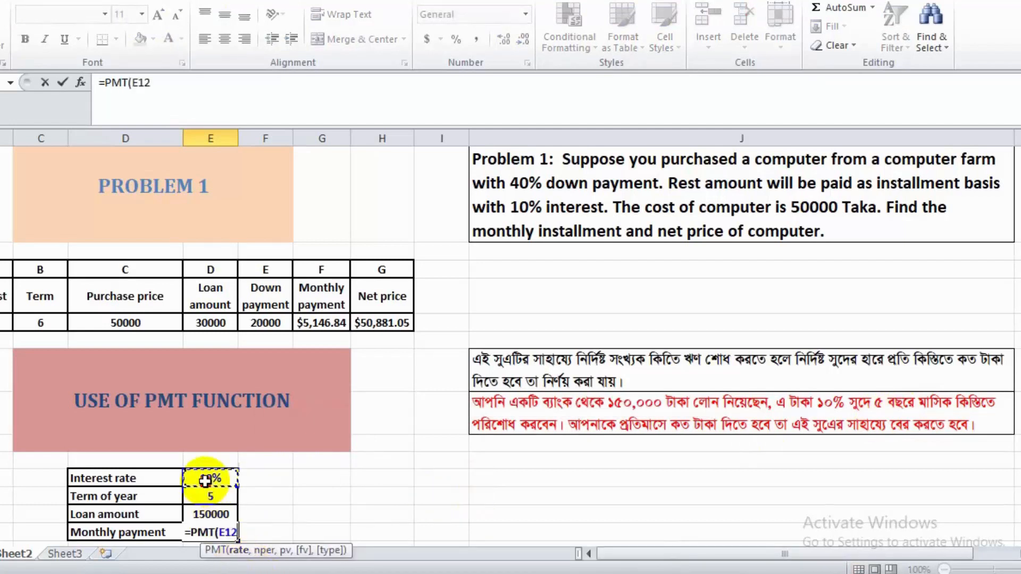
{"action": "type", "text": "/1"}
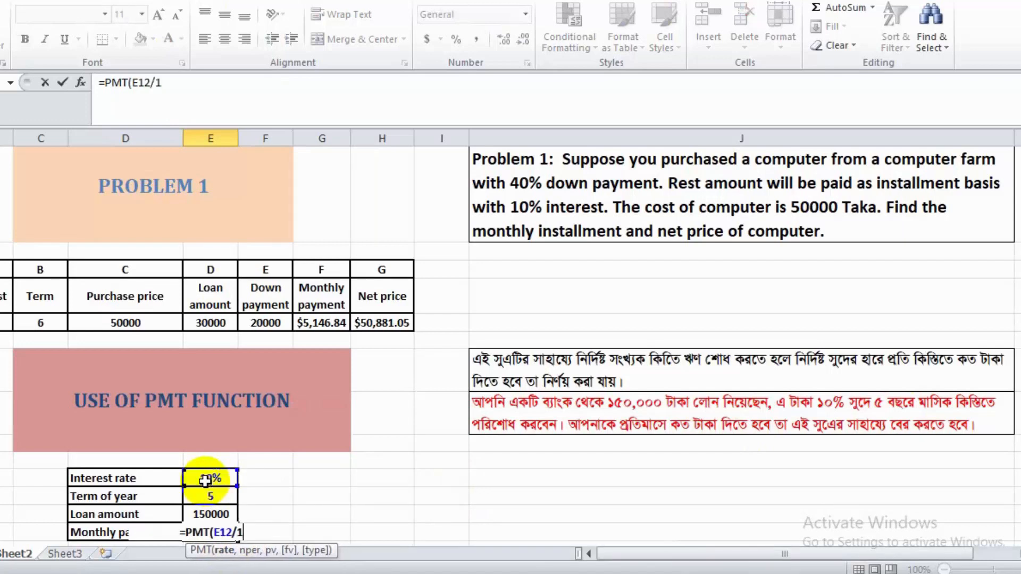
{"action": "type", "text": "2,"}
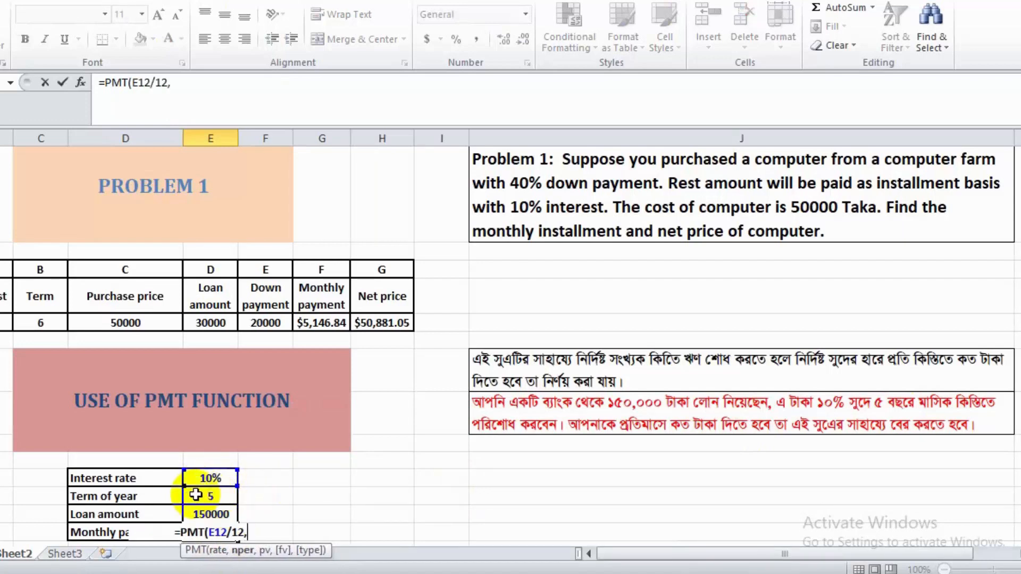
{"action": "left_click", "coordinate": [213, 497]}
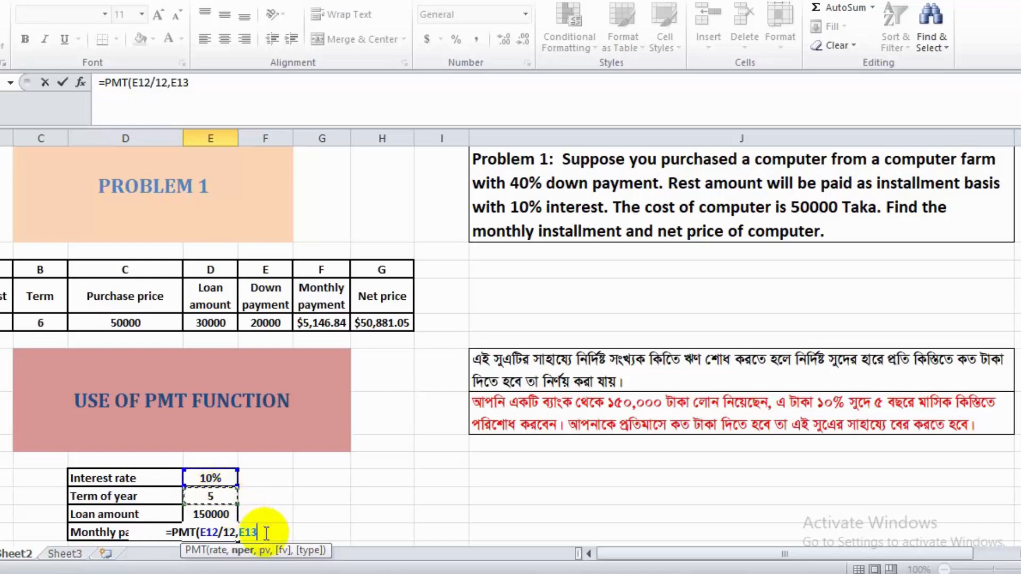
{"action": "type", "text": "*12"}
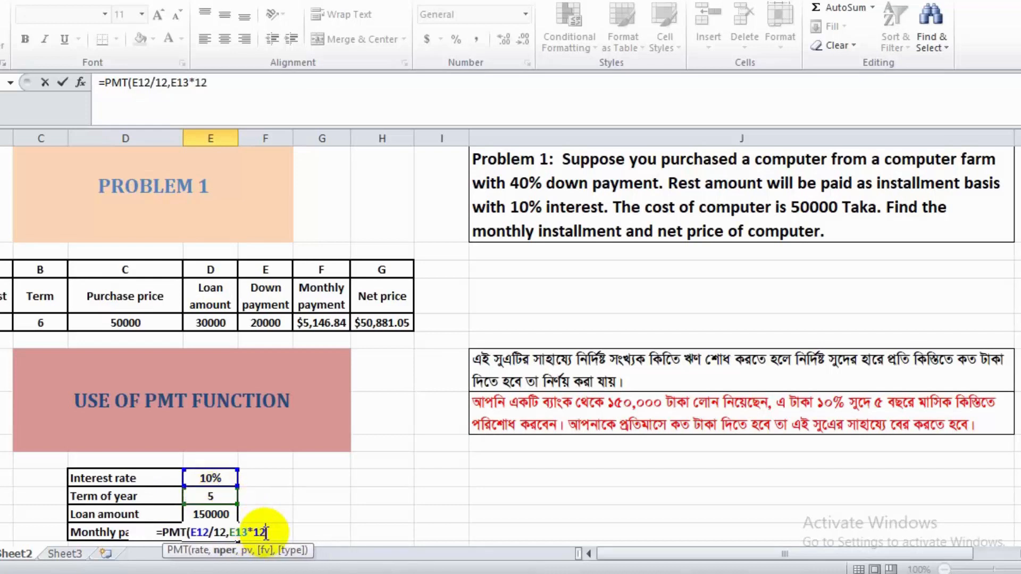
{"action": "type", "text": ","}
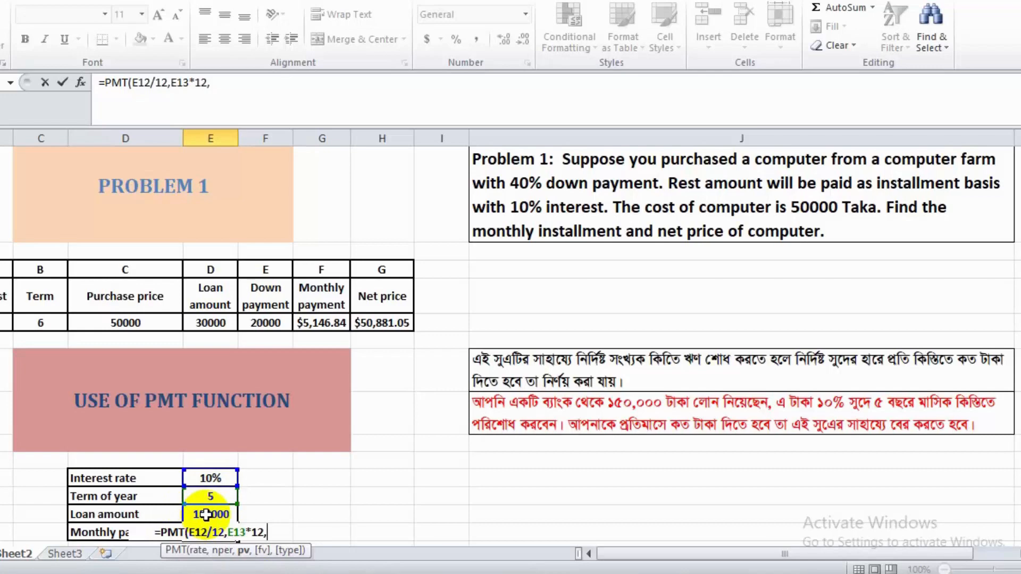
{"action": "type", "text": "-"}
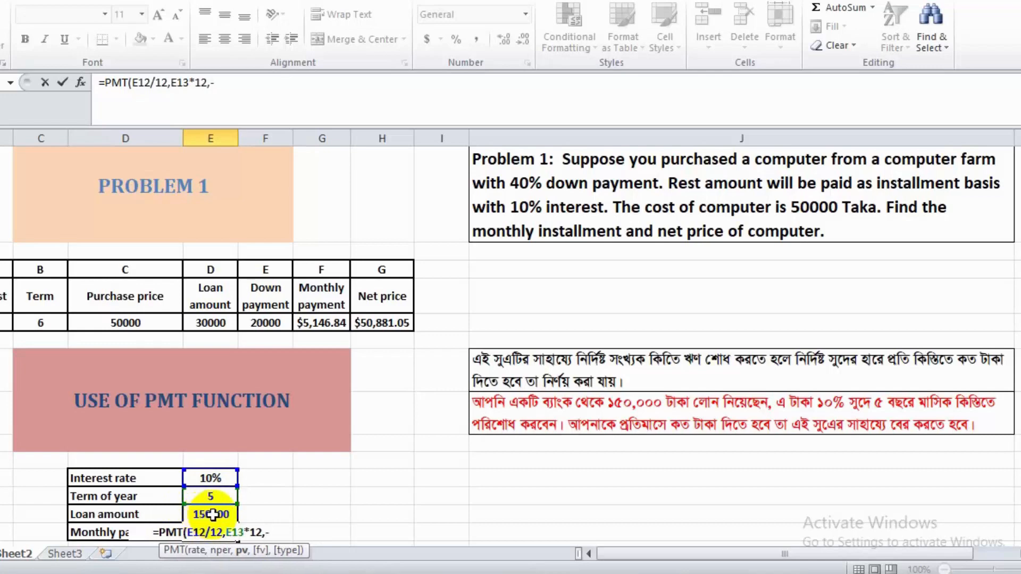
{"action": "left_click", "coordinate": [210, 514]}
{"action": "key", "text": "Return"}
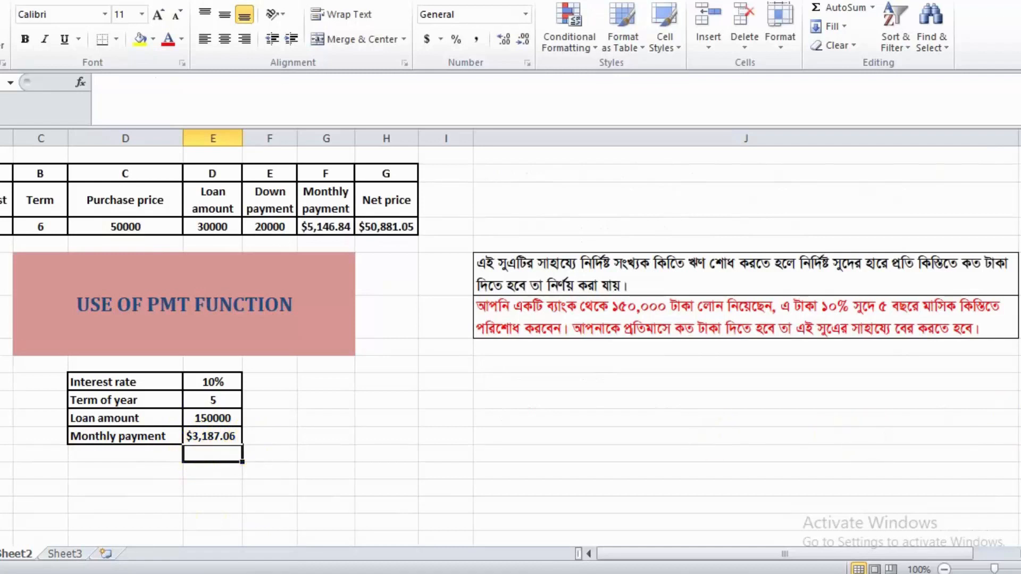
{"action": "scroll", "coordinate": [1010, 380], "scroll_direction": "up", "scroll_amount": 2}
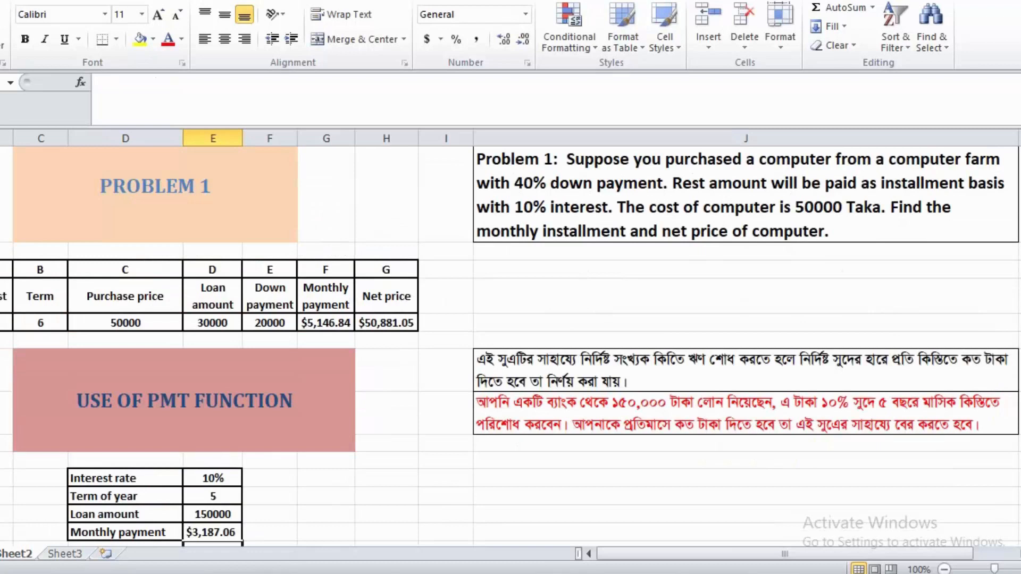